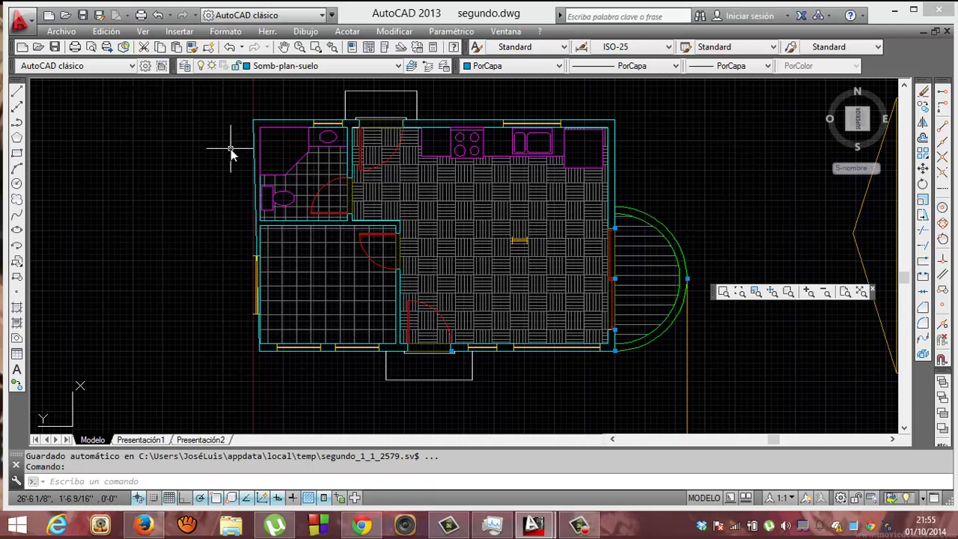
Create the layer Sombr-plan-pared with colour cyan and set it as the current layer.
left_click(186, 66)
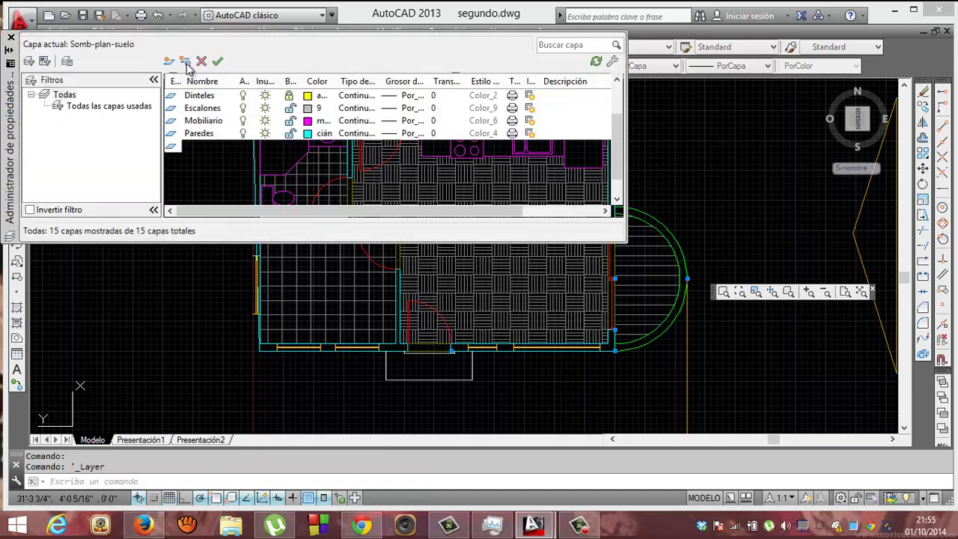
left_click(170, 62)
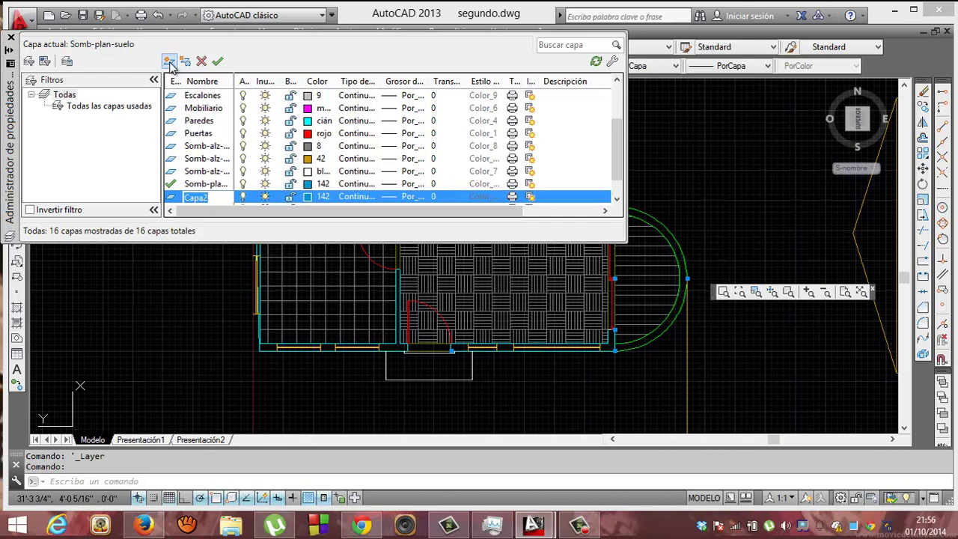
type("S")
type("pared")
key("Return")
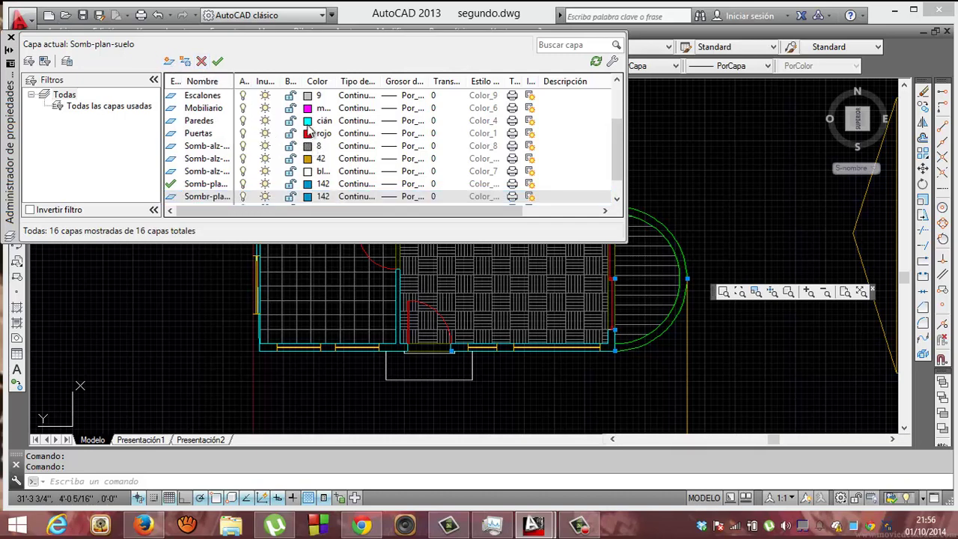
left_click(306, 197)
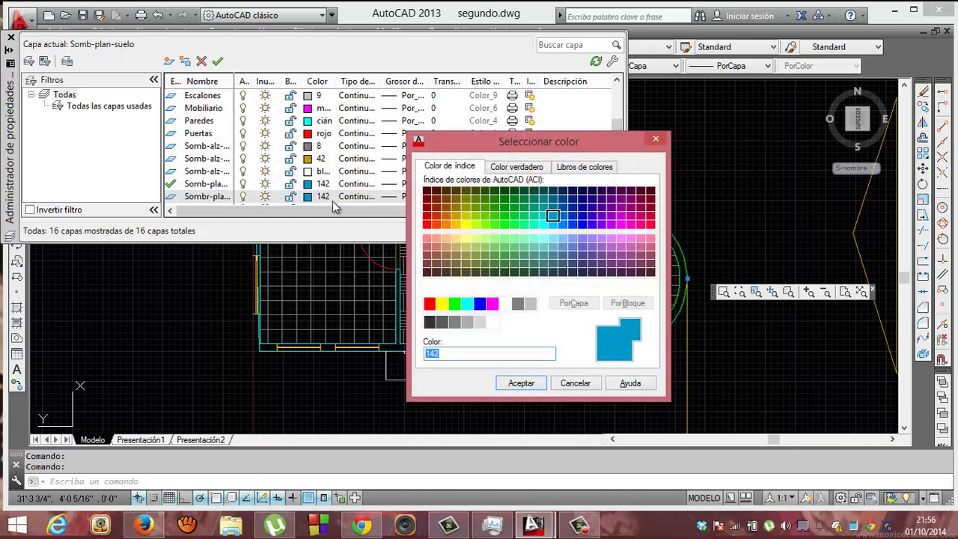
left_click(467, 307)
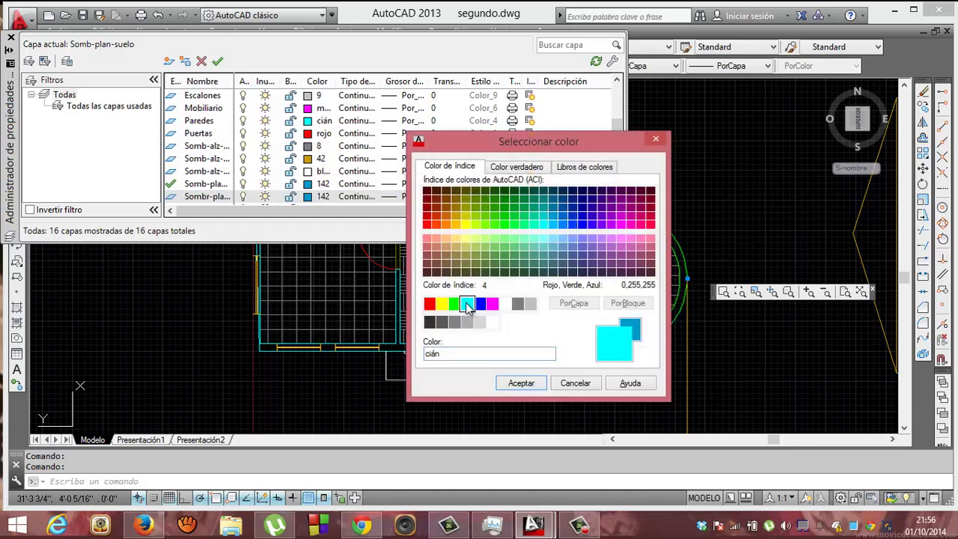
left_click(509, 385)
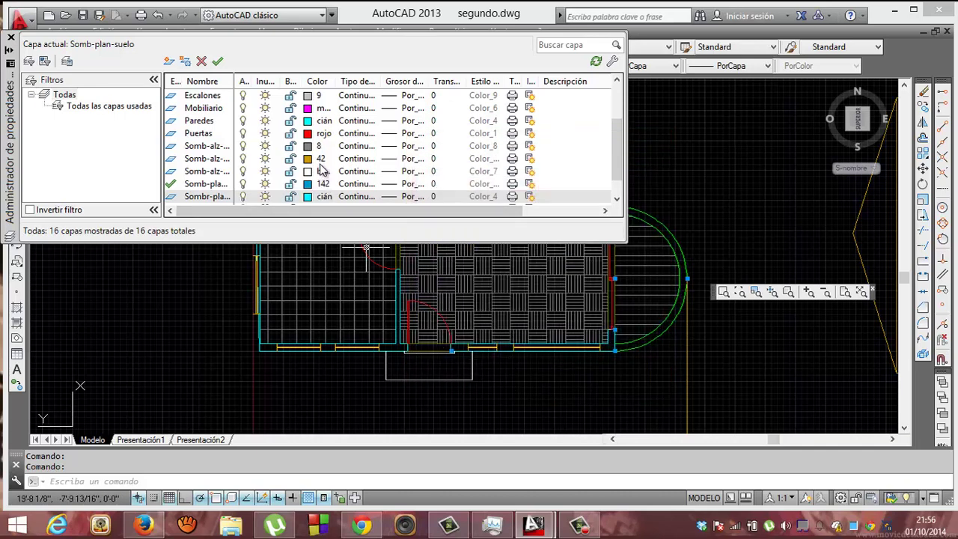
double_click(217, 198)
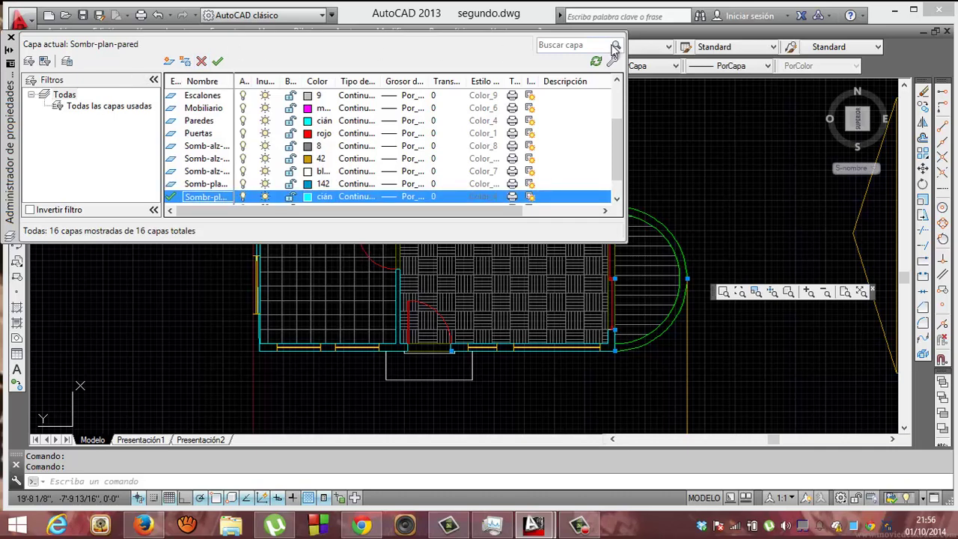
left_click(11, 36)
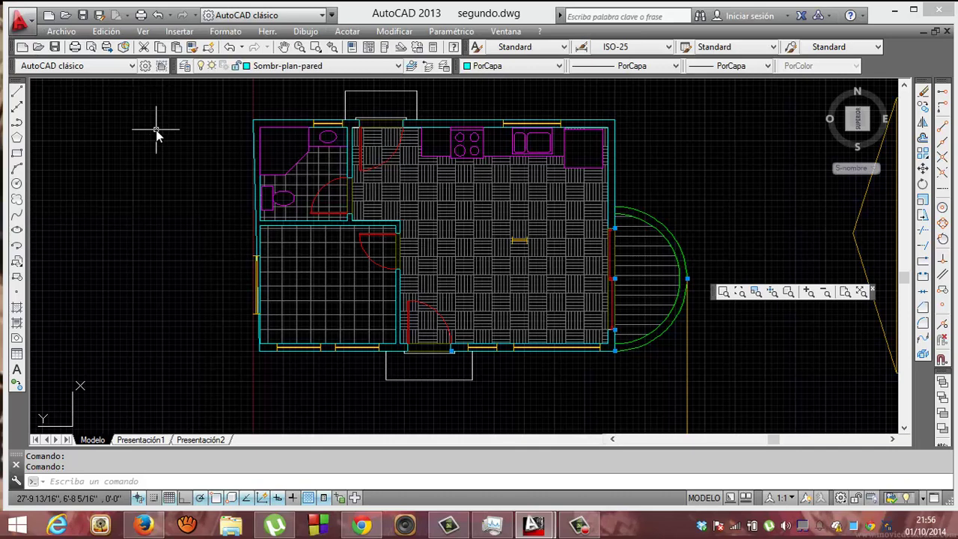
Start the SB hatch with type Predefinido and pattern SOLID, then begin picking interior points.
type("s")
type("b")
key("Return")
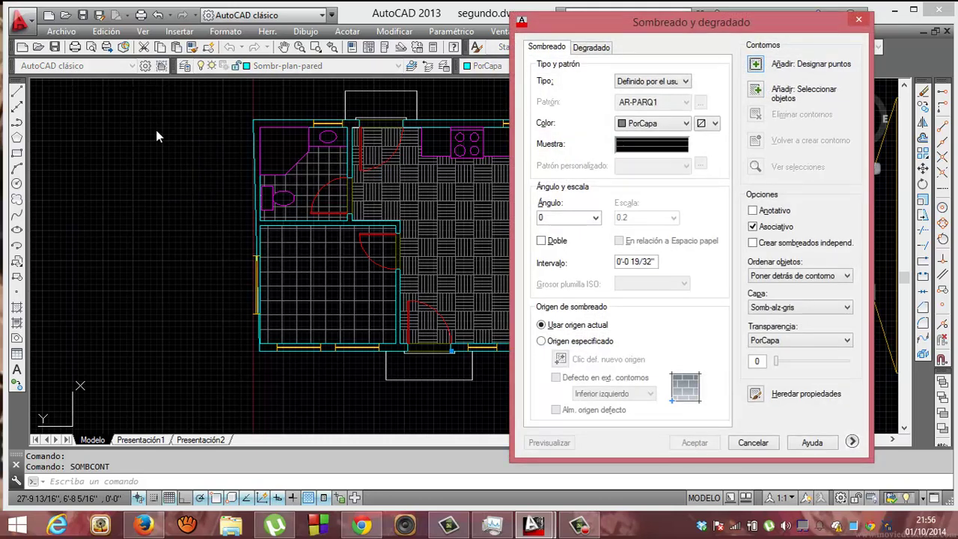
left_click(684, 81)
left_click(651, 89)
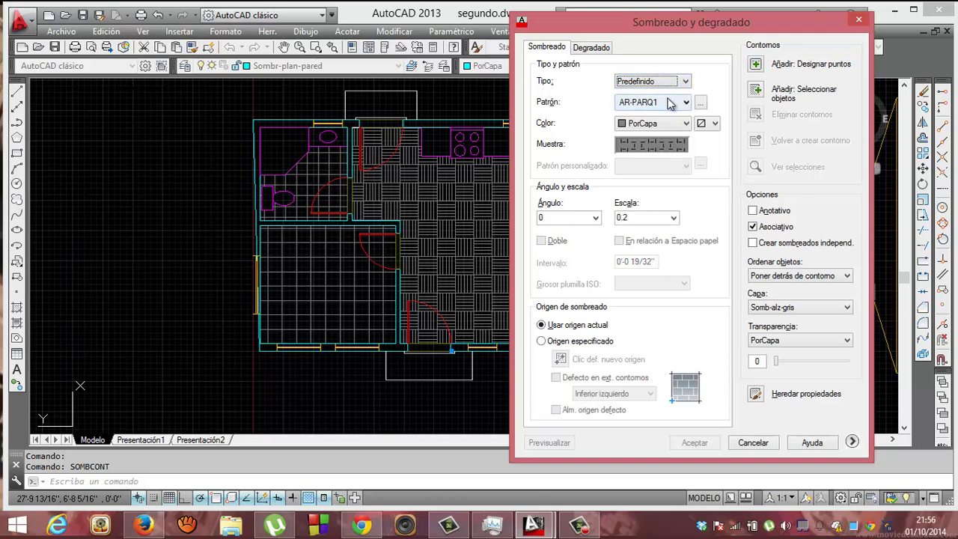
left_click(671, 103)
left_click(683, 102)
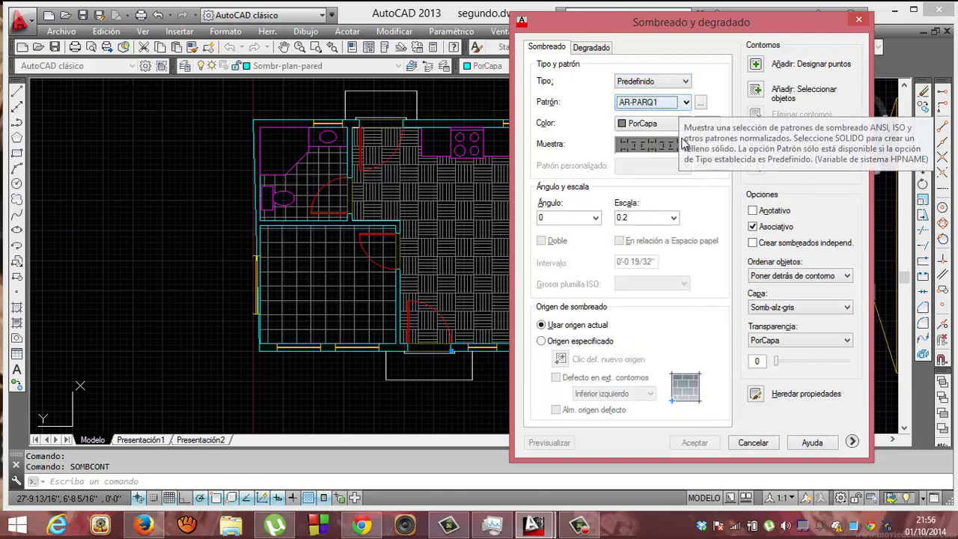
left_click(700, 102)
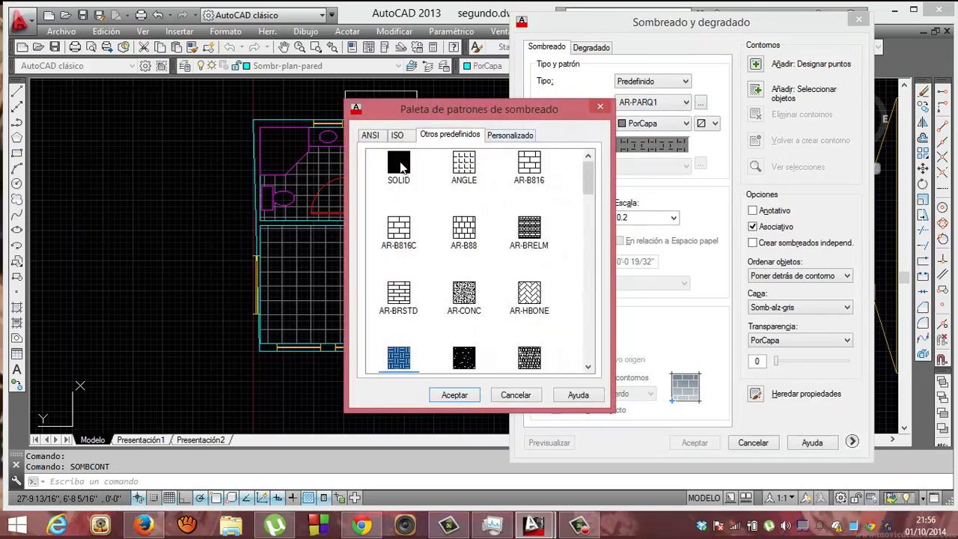
left_click(402, 168)
left_click(454, 395)
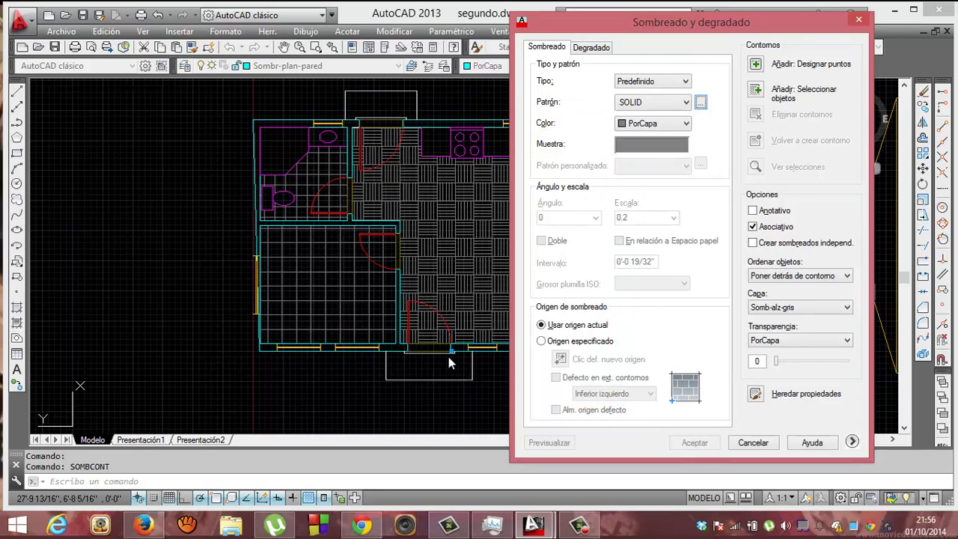
left_click(757, 64)
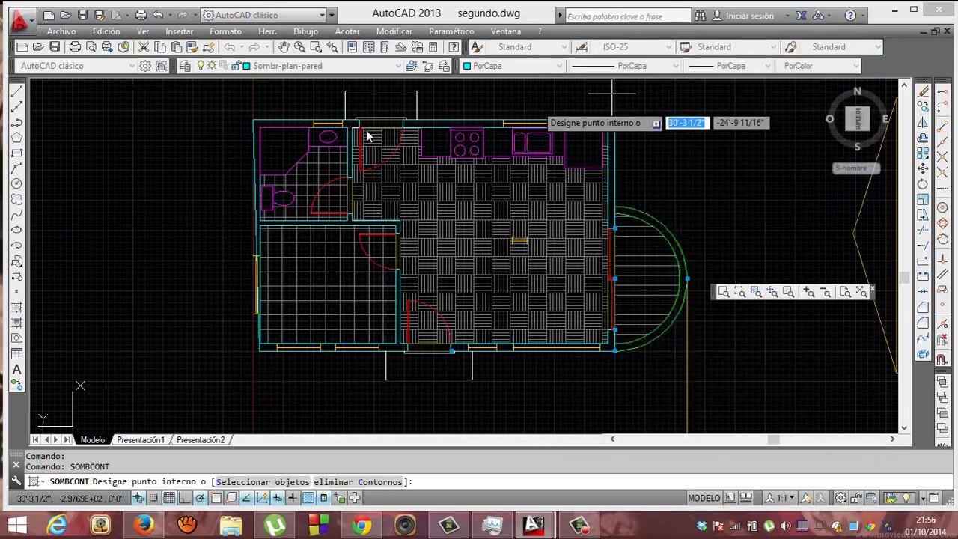
Pick the top-left, top-right, bathroom and top wall areas, then preview the grey solid fill.
left_click(279, 130)
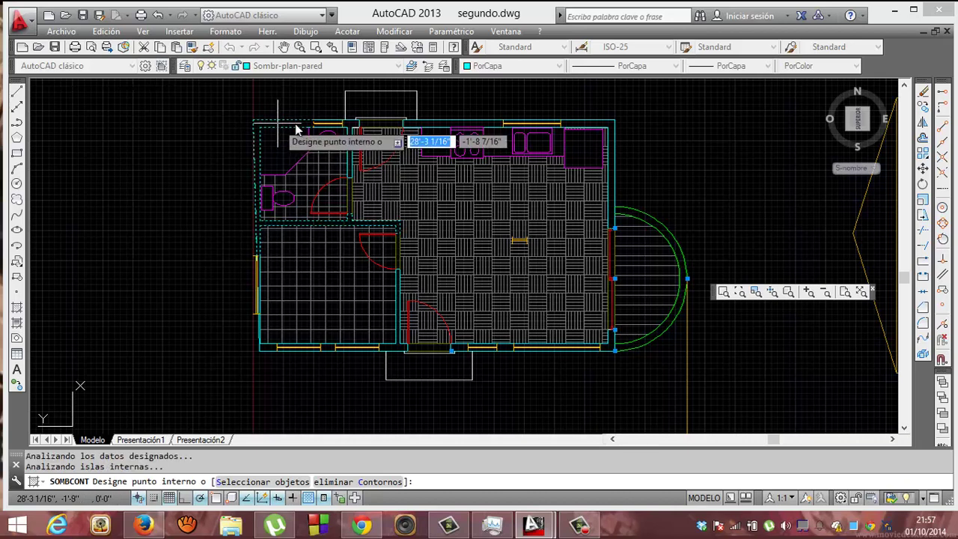
left_click(593, 129)
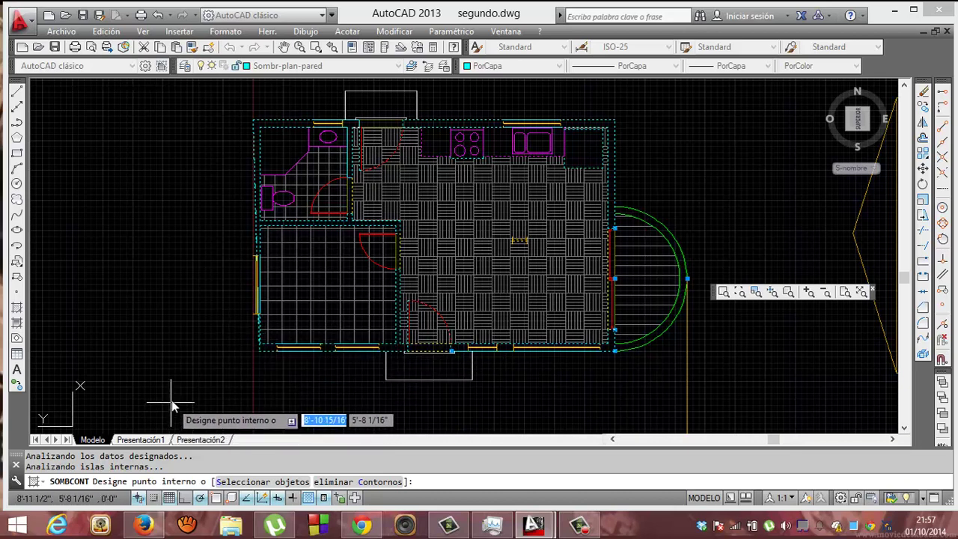
left_click(257, 187)
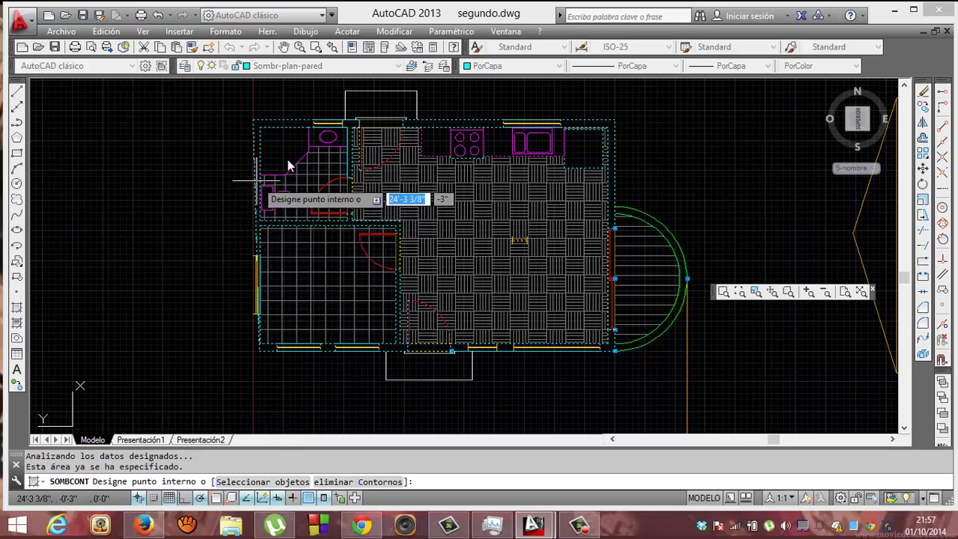
left_click(374, 129)
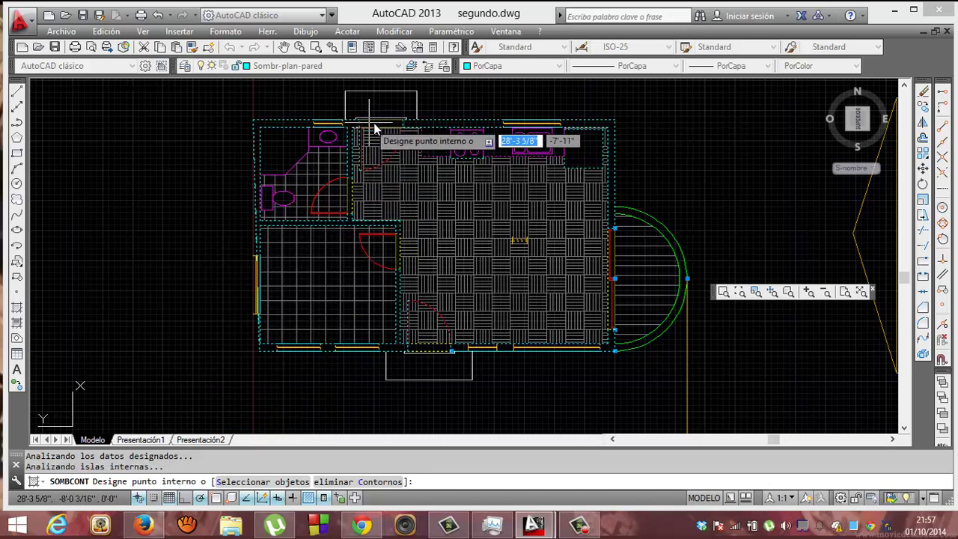
right_click(420, 123)
left_click(458, 319)
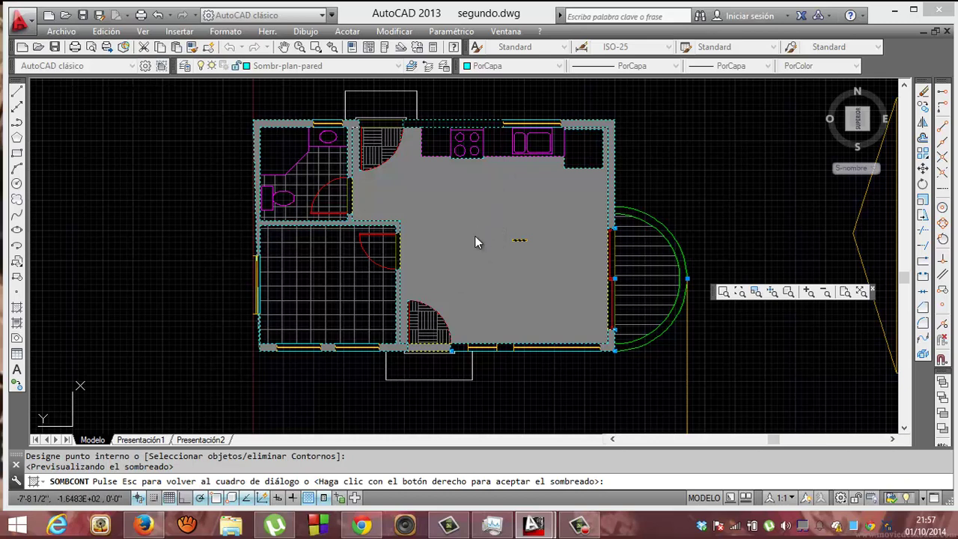
Preview the solid hatch once more and accept it so the picked walls are filled.
left_click(450, 212)
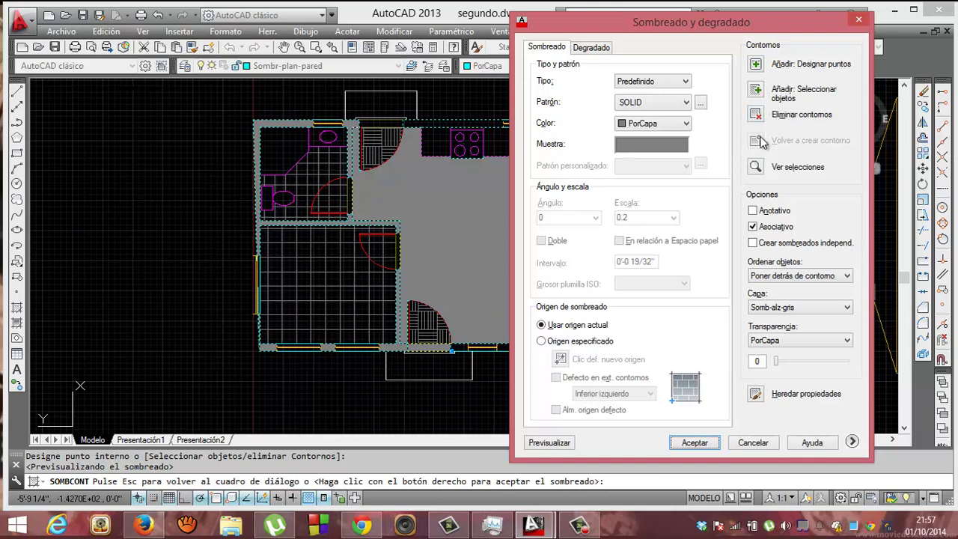
left_click(755, 167)
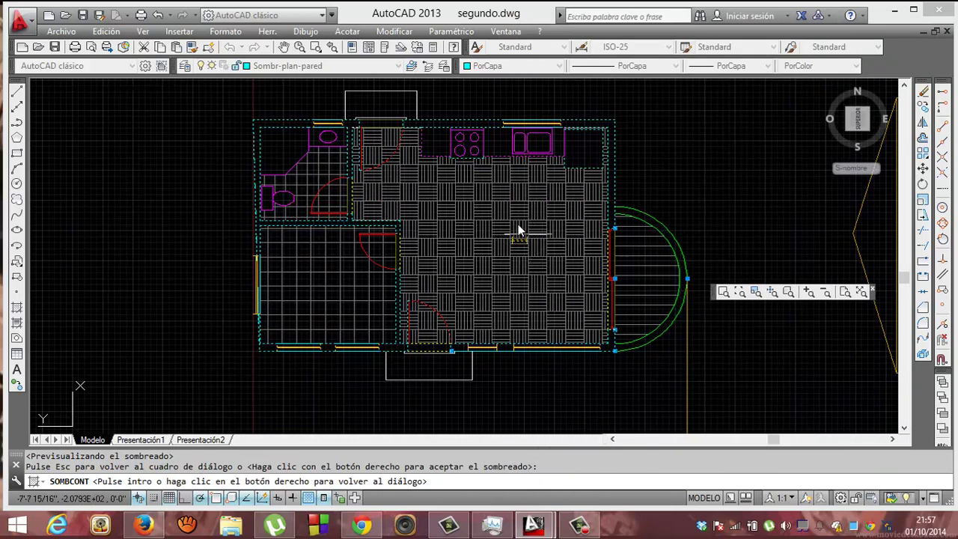
left_click(472, 191)
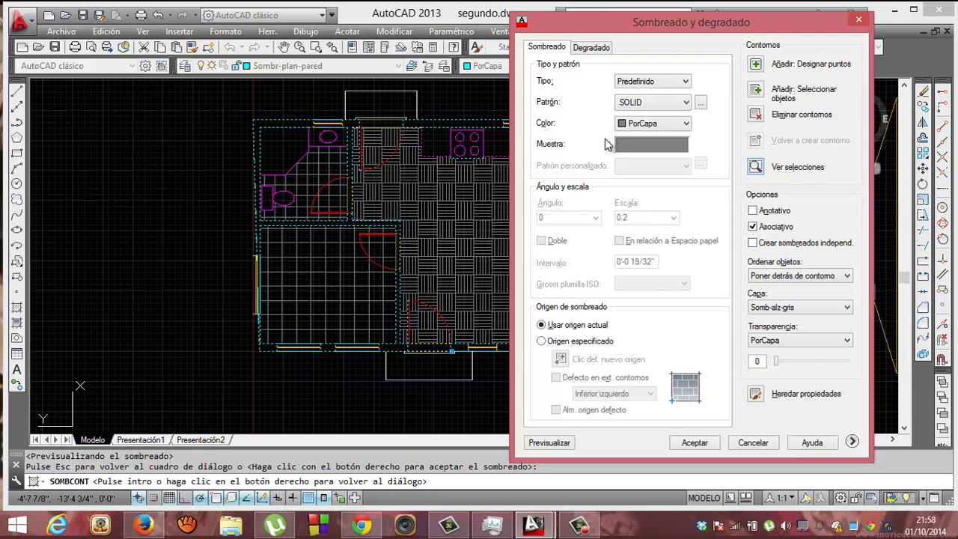
left_click(477, 187)
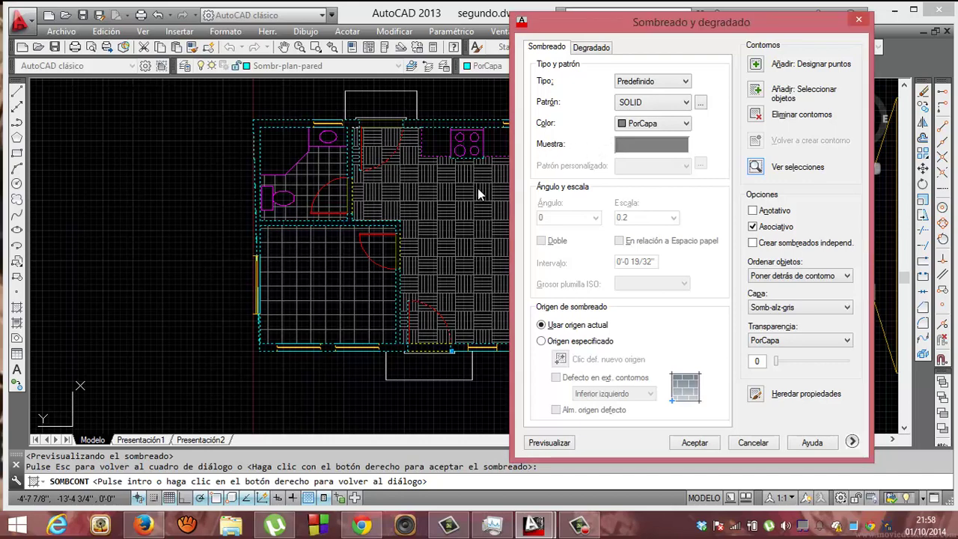
left_click(695, 442)
right_click(451, 226)
left_click(451, 226)
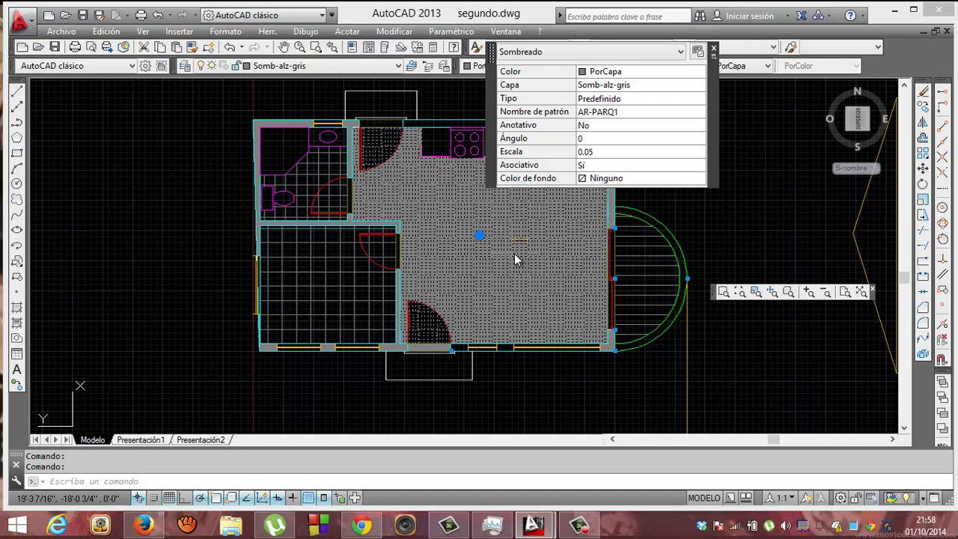
Clear the floor hatch selection and make Sombr-plan-pared the current layer.
key("Escape")
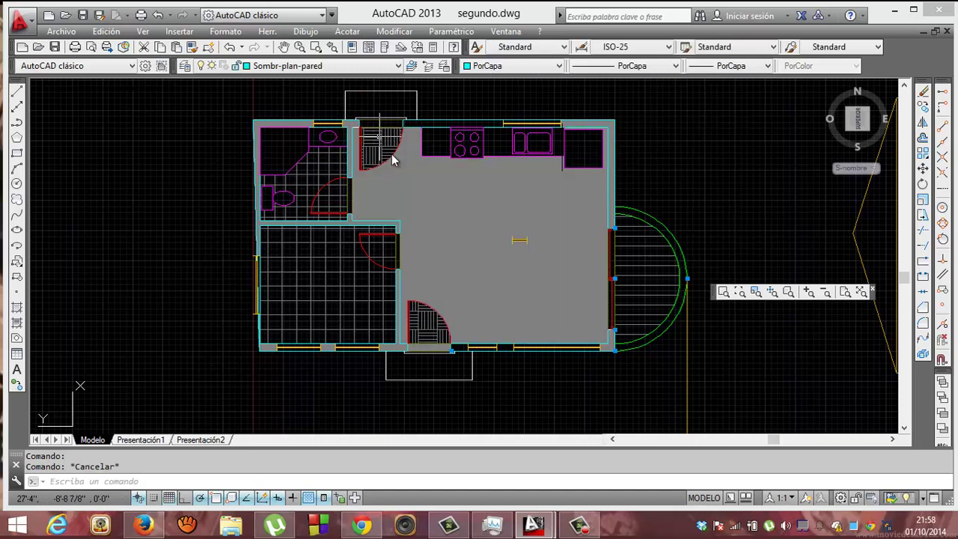
left_click(422, 202)
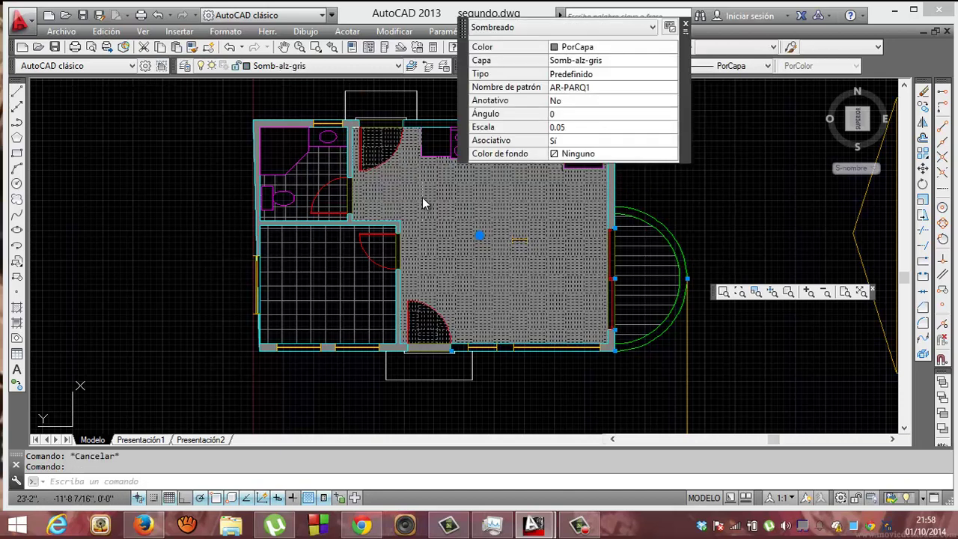
key("Escape")
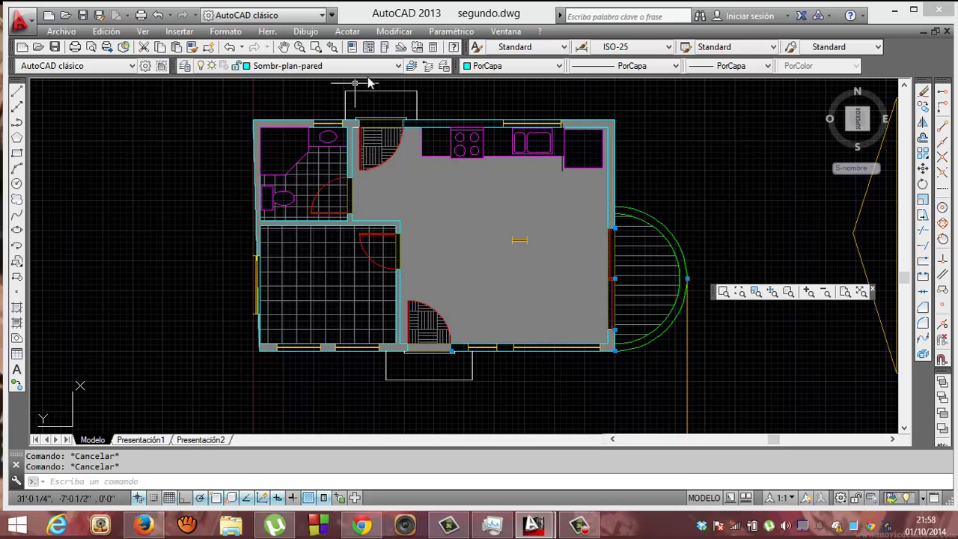
left_click(398, 66)
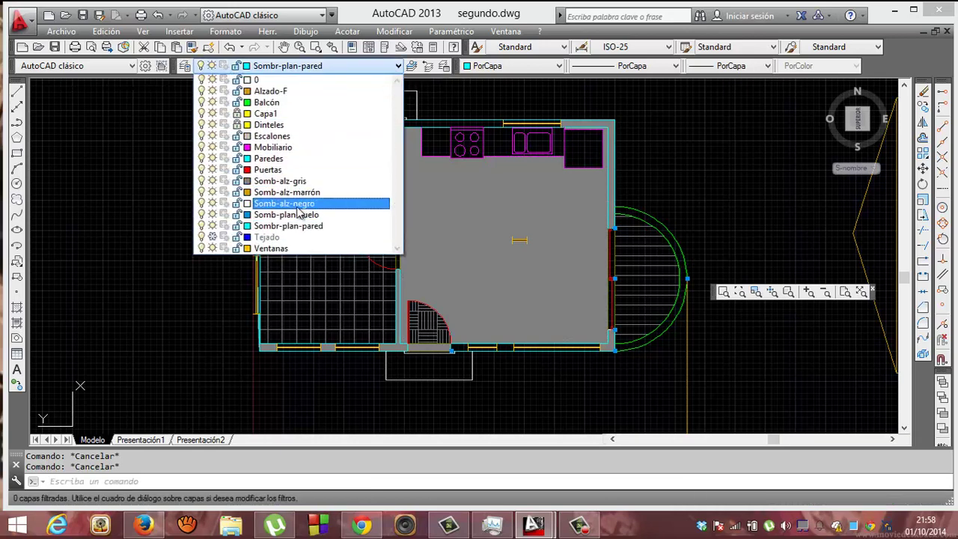
left_click(293, 227)
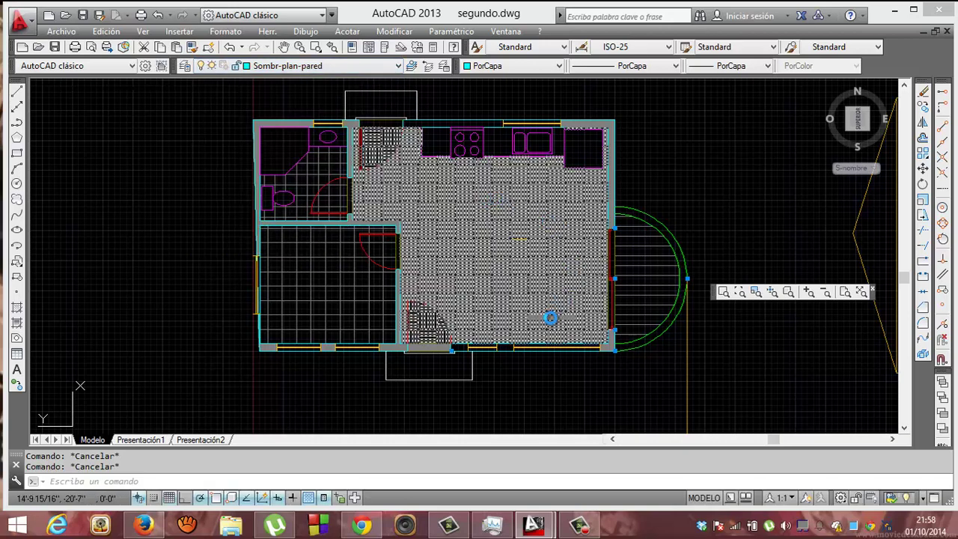
Inspect the floor hatch's colour and layer (Somb-alz-gris) unchanged, then undo the grey solid fill.
left_click(550, 318)
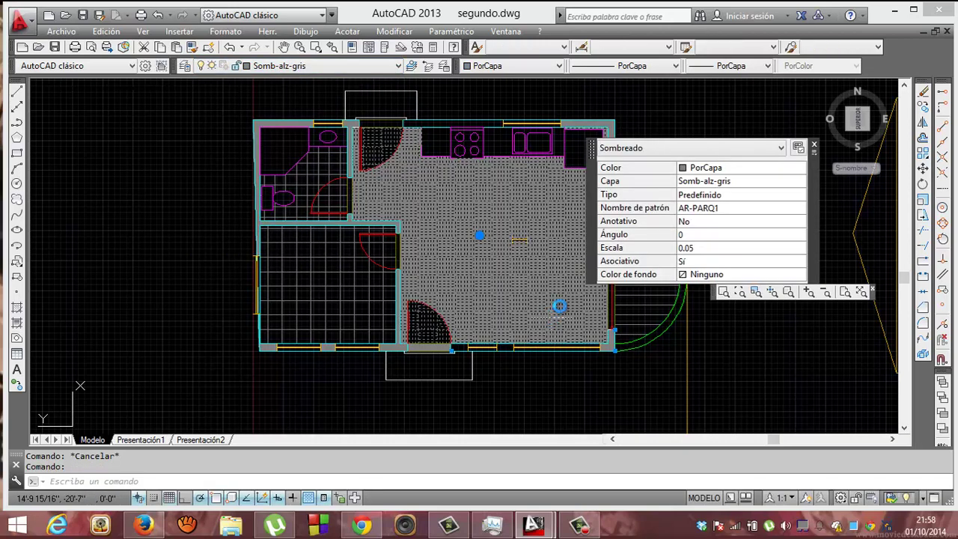
left_click(733, 169)
left_click(733, 169)
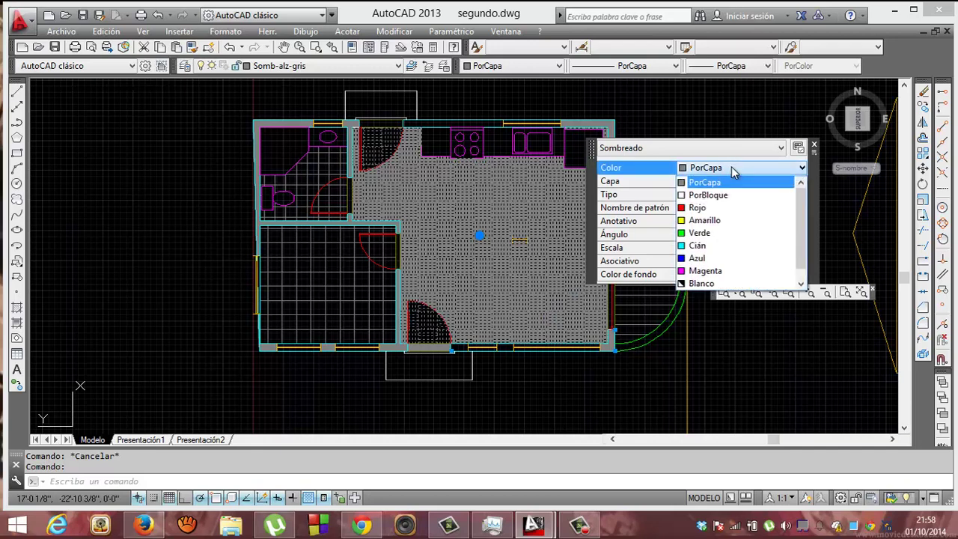
left_click(731, 167)
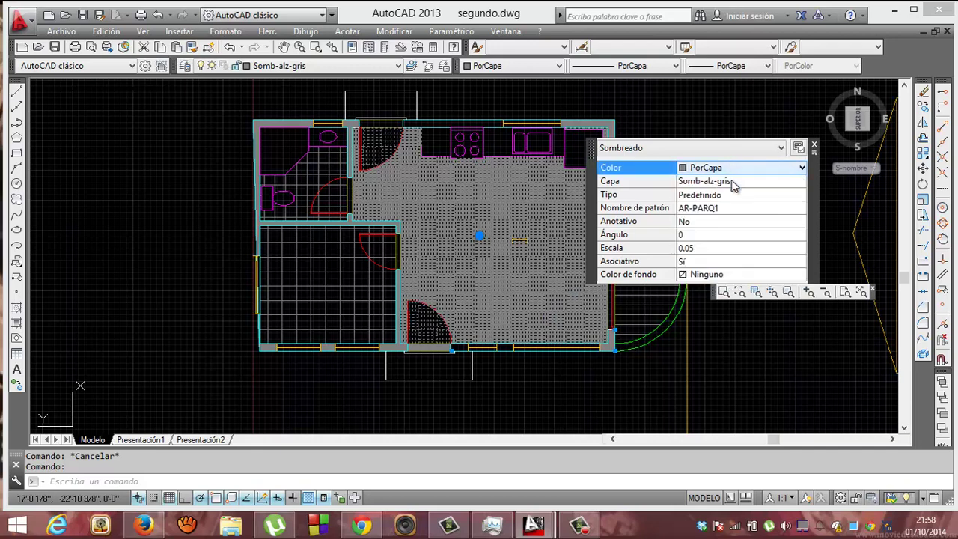
left_click(731, 181)
left_click(731, 181)
left_click(731, 181)
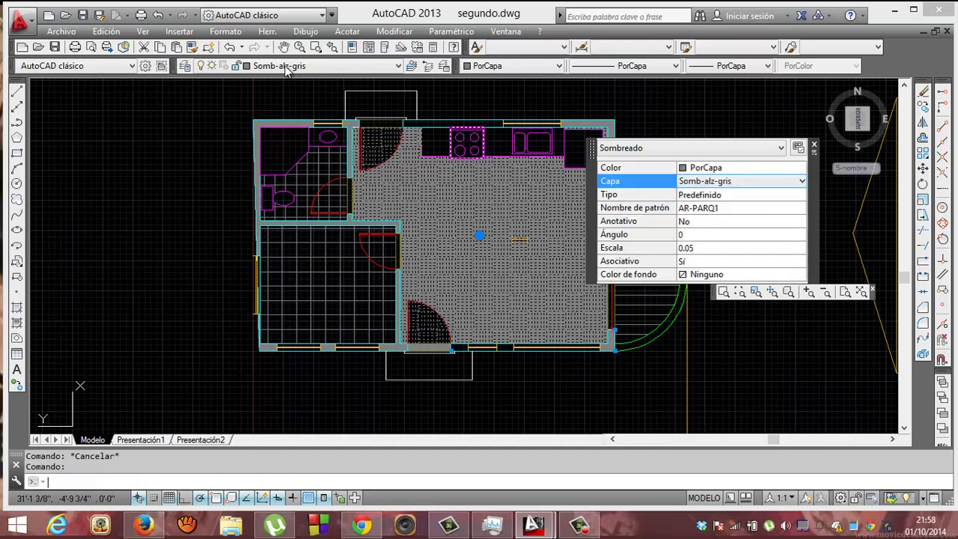
key("Escape")
key("ctrl+z")
type("sombcont")
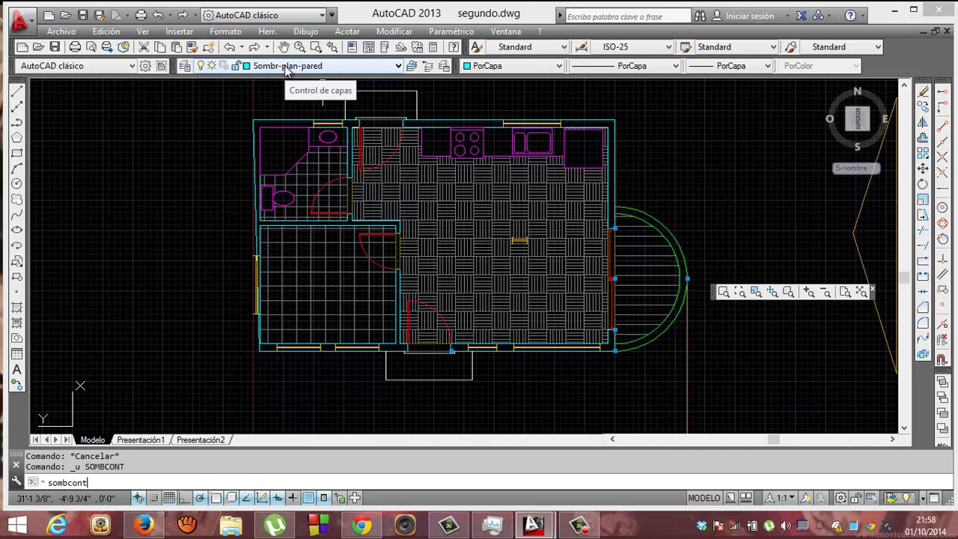
Relaunch SOMBCONT and dismiss the pattern-file error to reopen the hatch dialog.
key("Return")
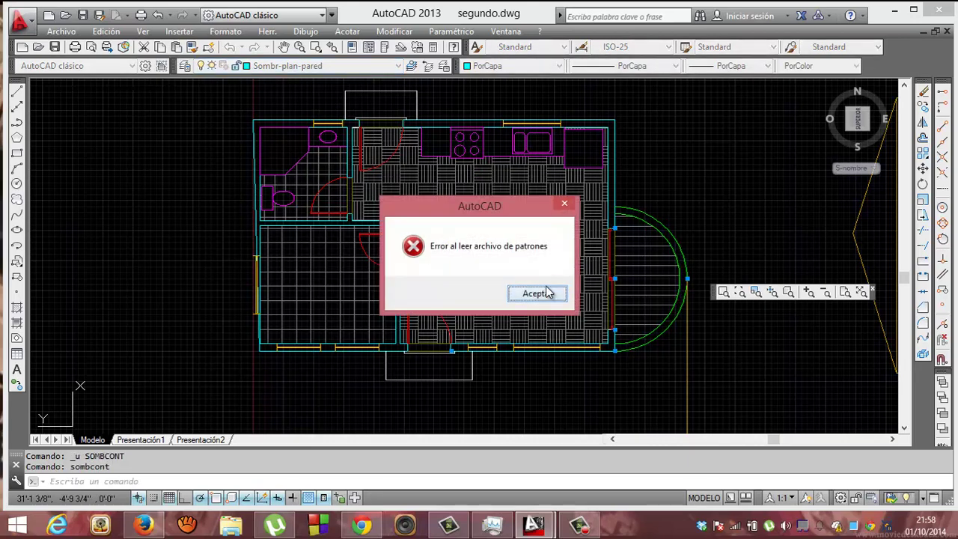
left_click(546, 293)
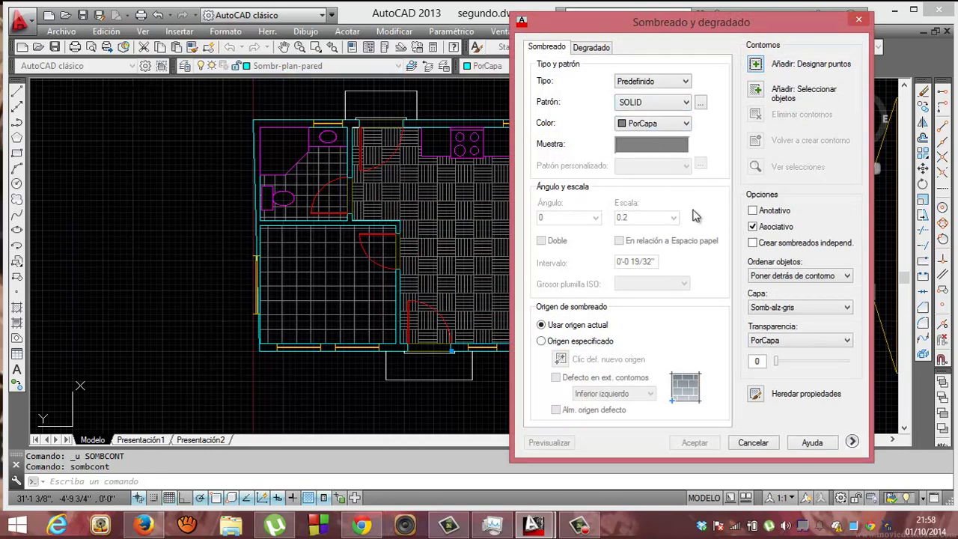
Pick fresh interior points inside the walls, then preview and accept the solid hatch.
left_click(756, 66)
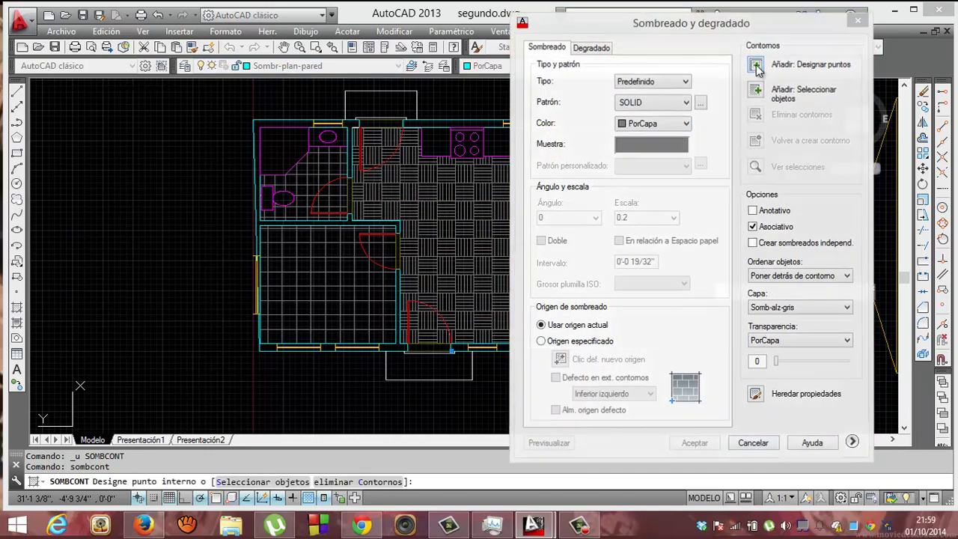
left_click(464, 128)
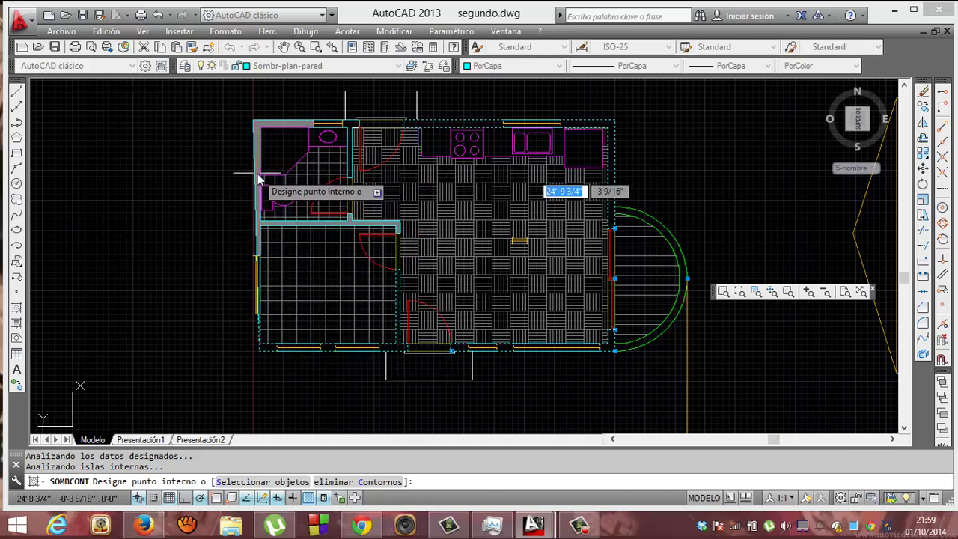
left_click(351, 125)
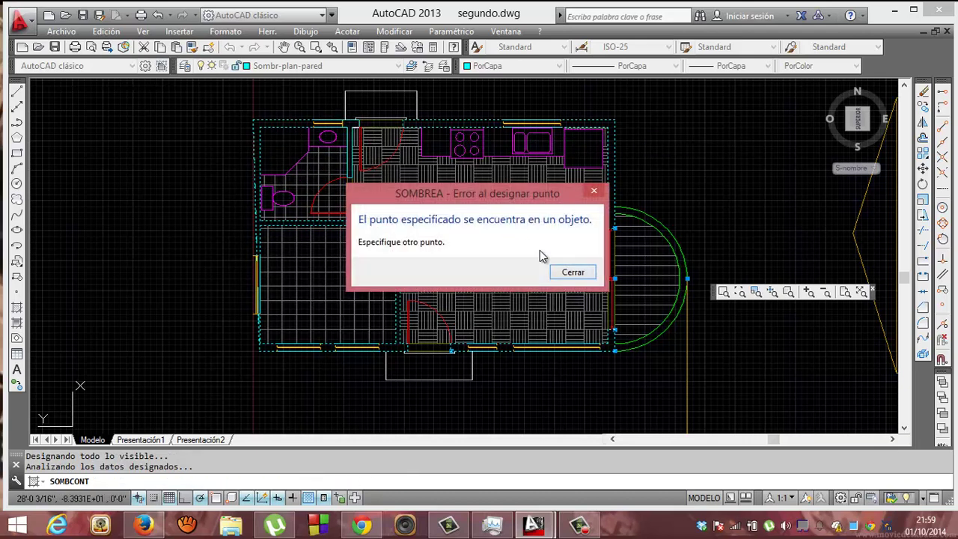
left_click(569, 274)
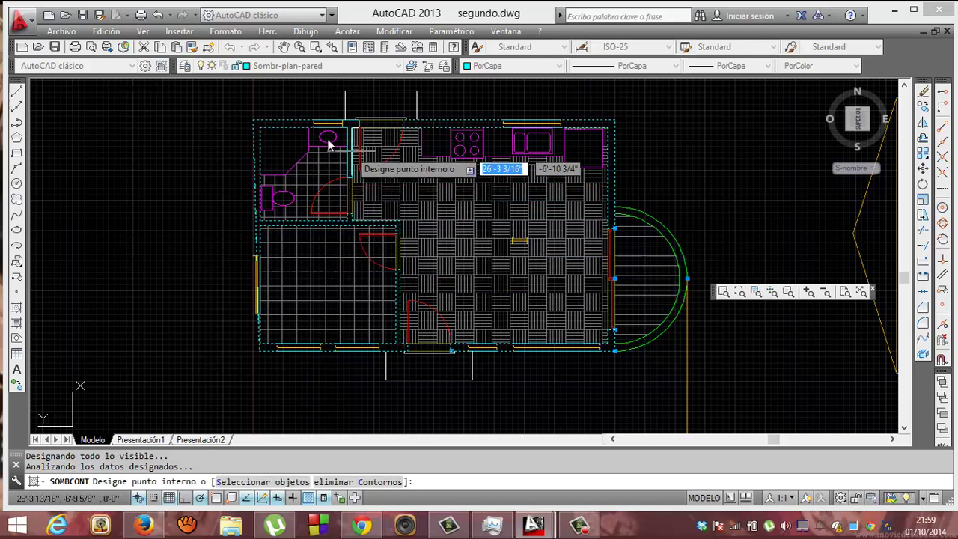
left_click(441, 126)
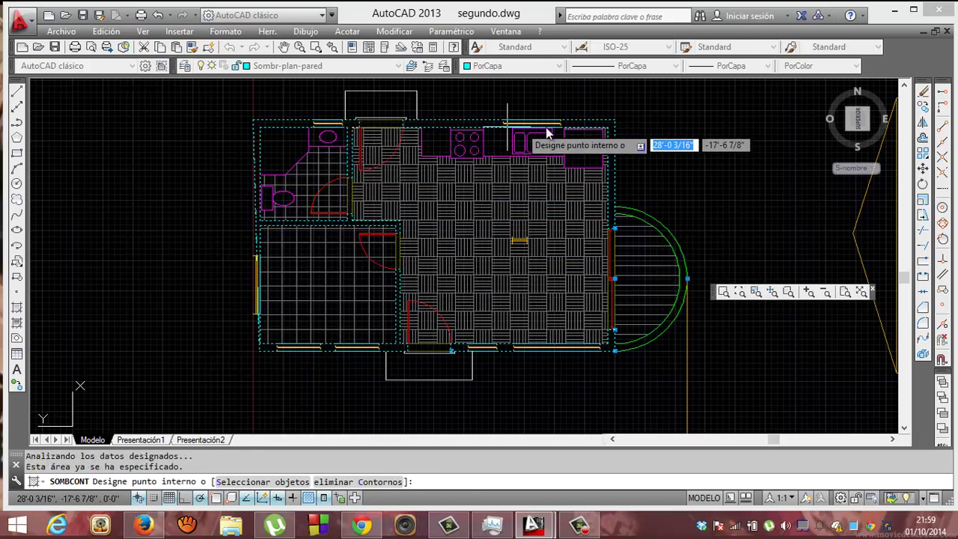
right_click(542, 181)
left_click(589, 377)
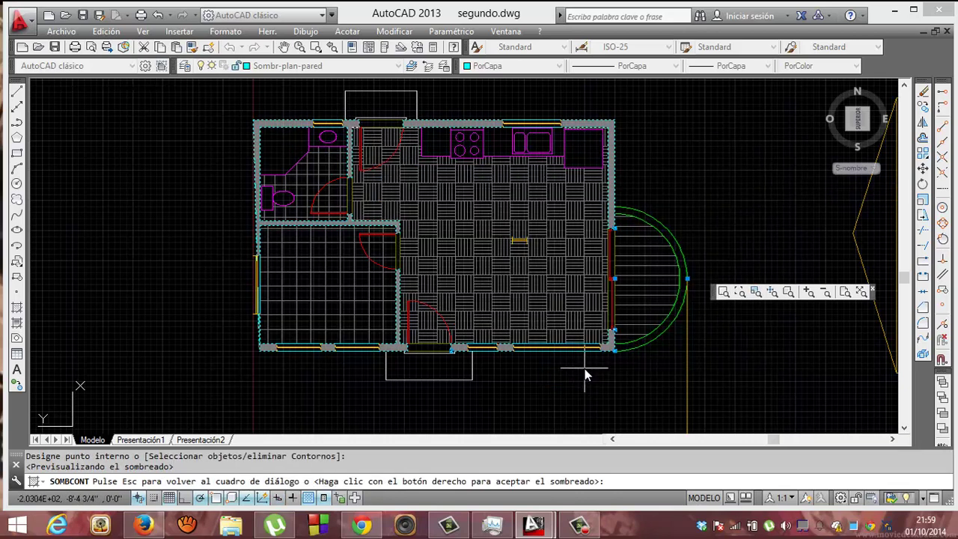
right_click(580, 366)
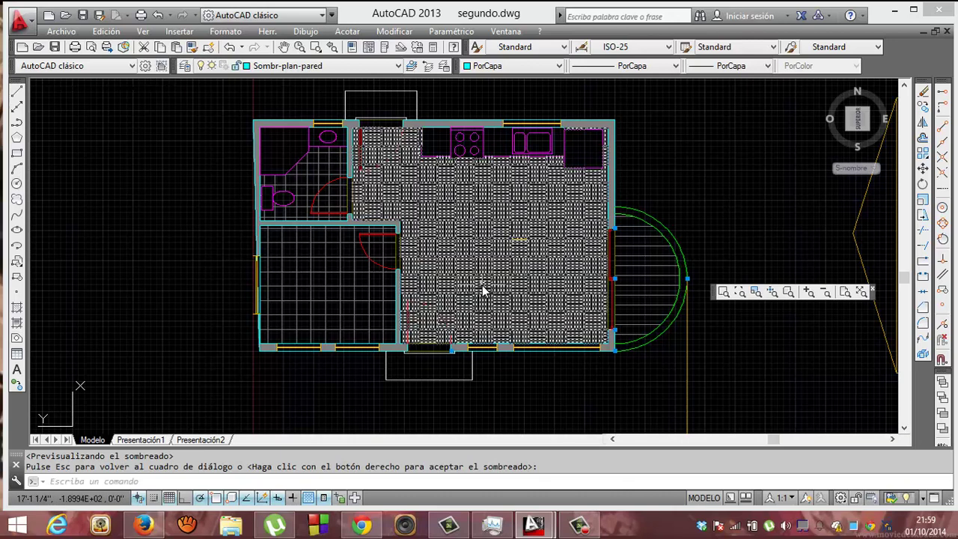
key("Escape")
key("Escape")
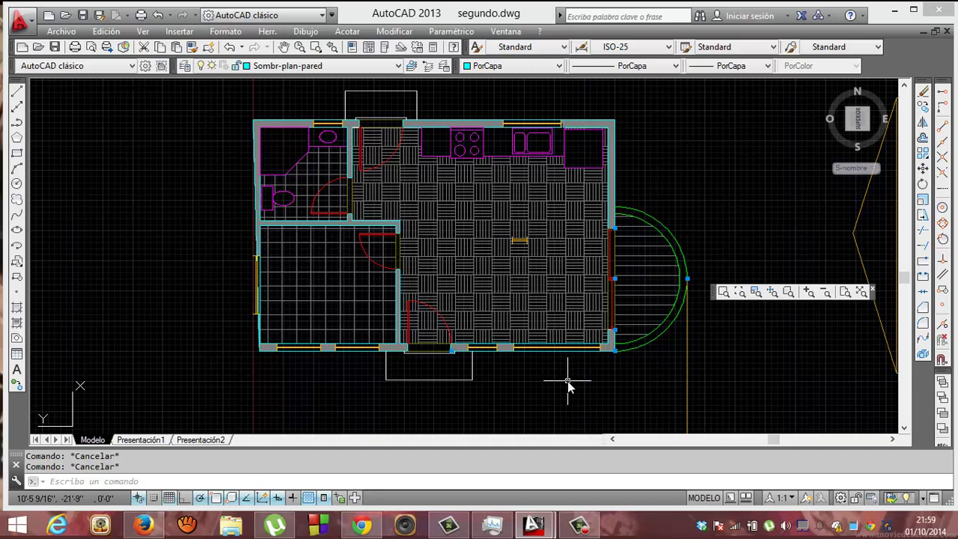
left_click(576, 529)
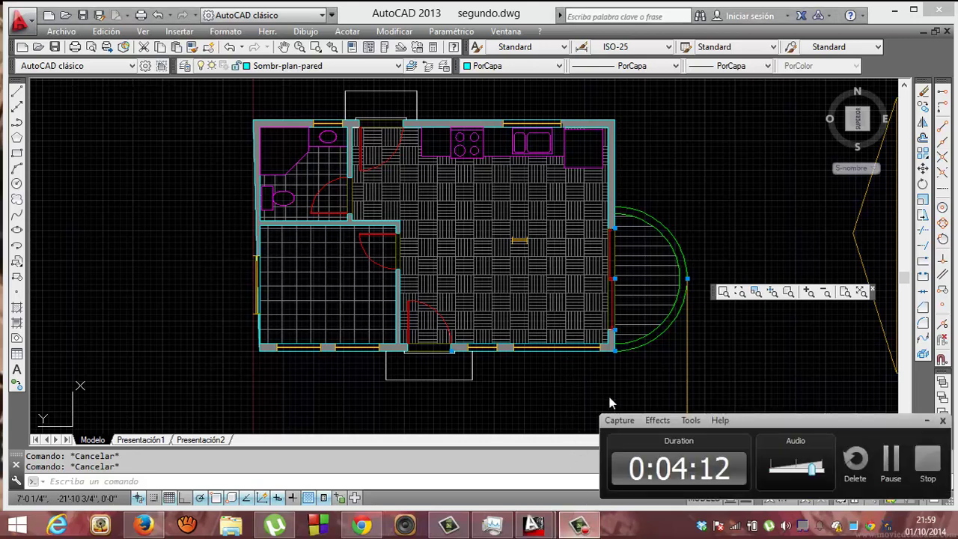